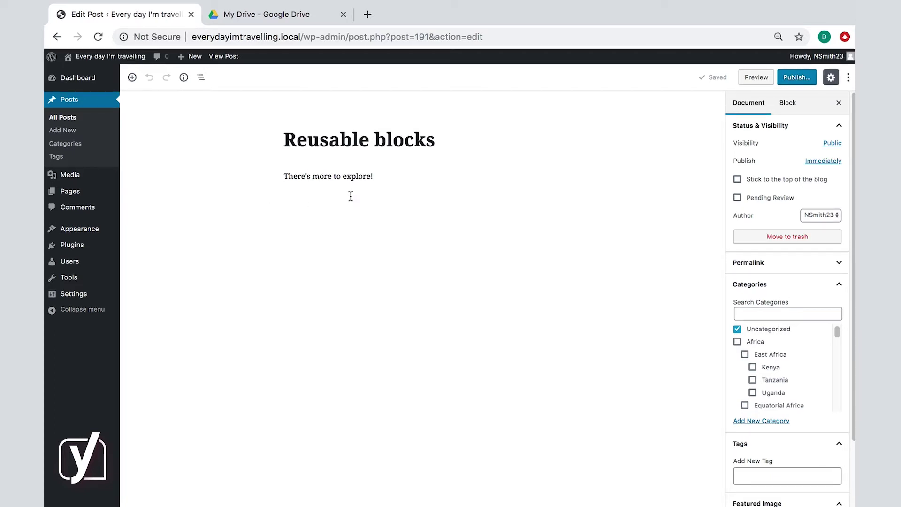
# Step: Convert the 'There's more to explore!' paragraph into a reusable block
pyautogui.click(379, 179)
pyautogui.click(423, 154)
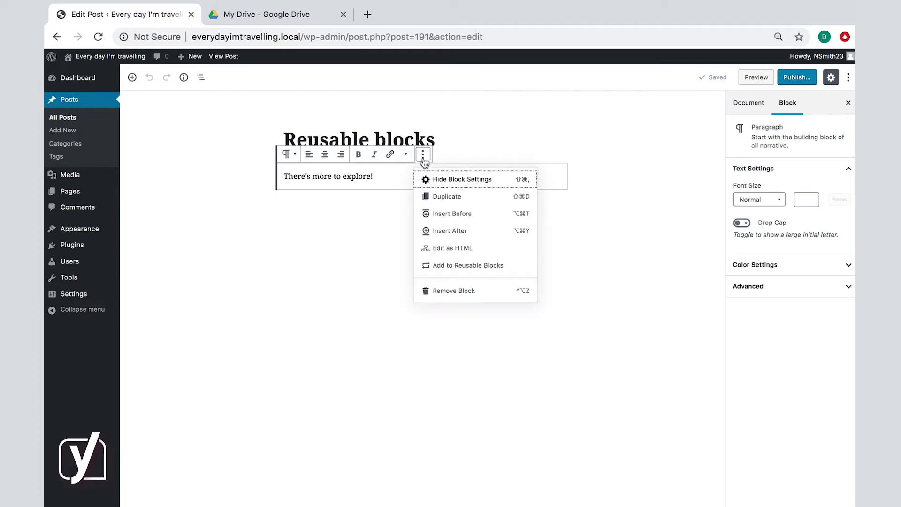
pyautogui.click(432, 265)
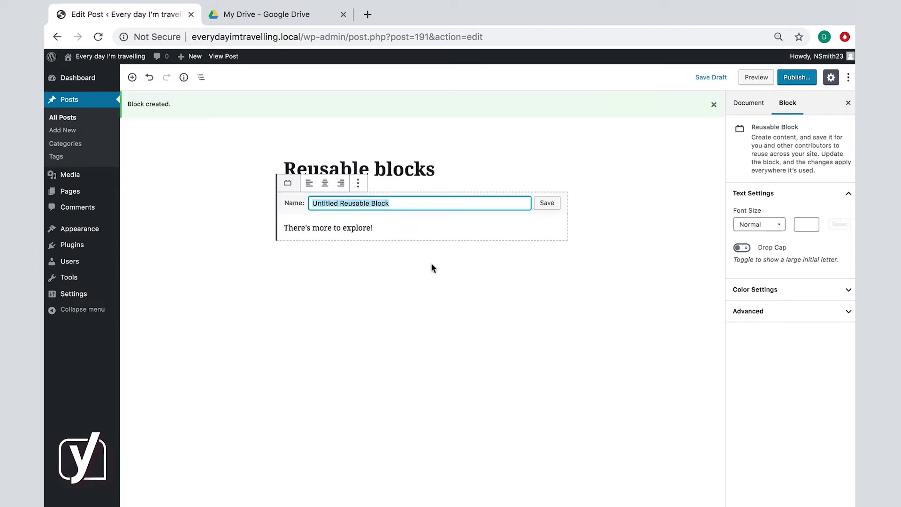
# Step: Replace the default reusable block name with 'Test paragraph'
pyautogui.click(404, 202)
pyautogui.moveTo(404, 202); pyautogui.dragTo(305, 203)
pyautogui.press('BackSpace')
pyautogui.write('Test pa')
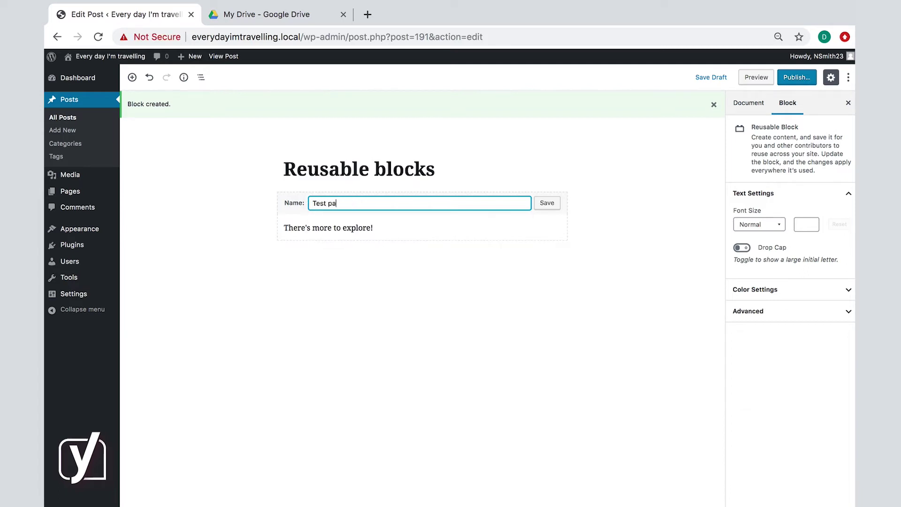
pyautogui.write('ragraph')
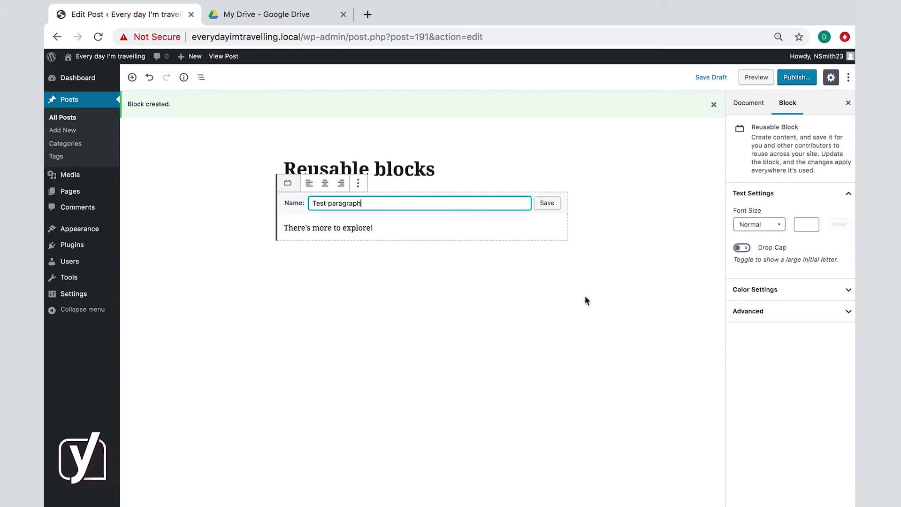
# Step: Save the 'Test paragraph' reusable block and insert a second copy of it from the Reusable category
pyautogui.click(546, 203)
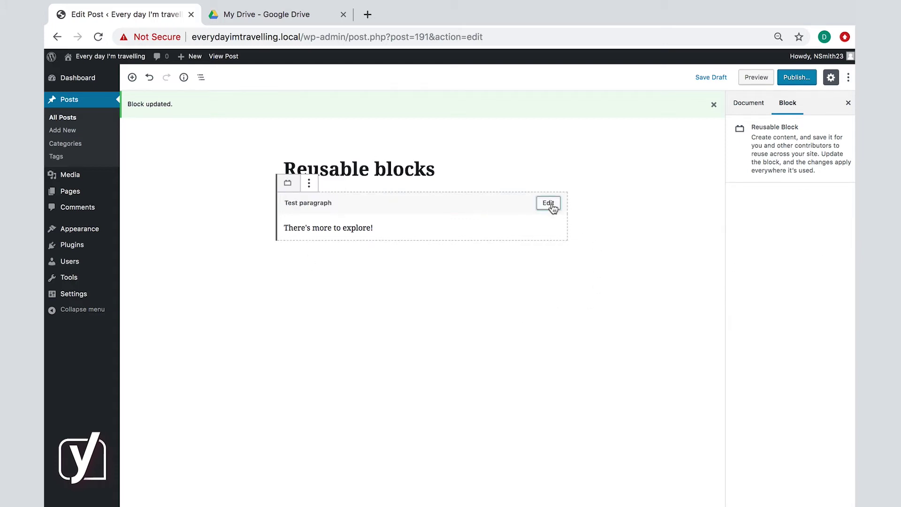
pyautogui.click(459, 299)
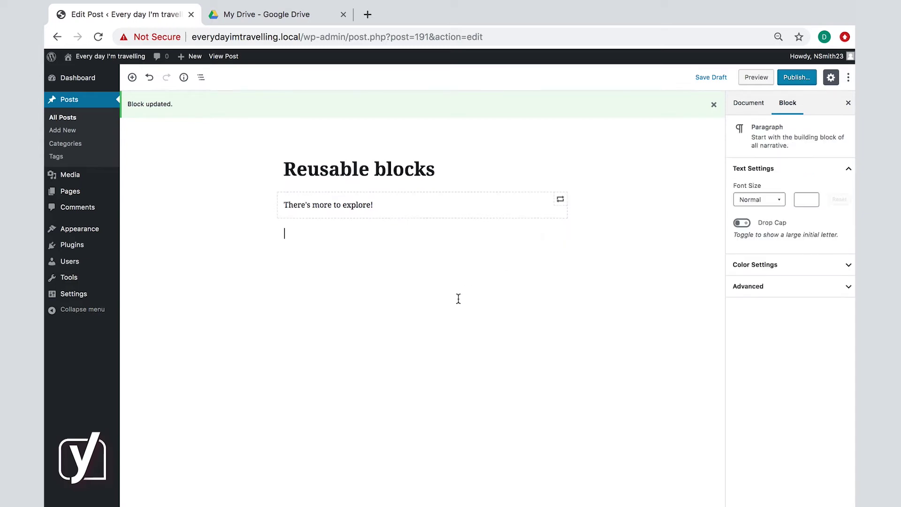
pyautogui.click(262, 233)
pyautogui.scroll(-5, 315, 371)
pyautogui.click(306, 430)
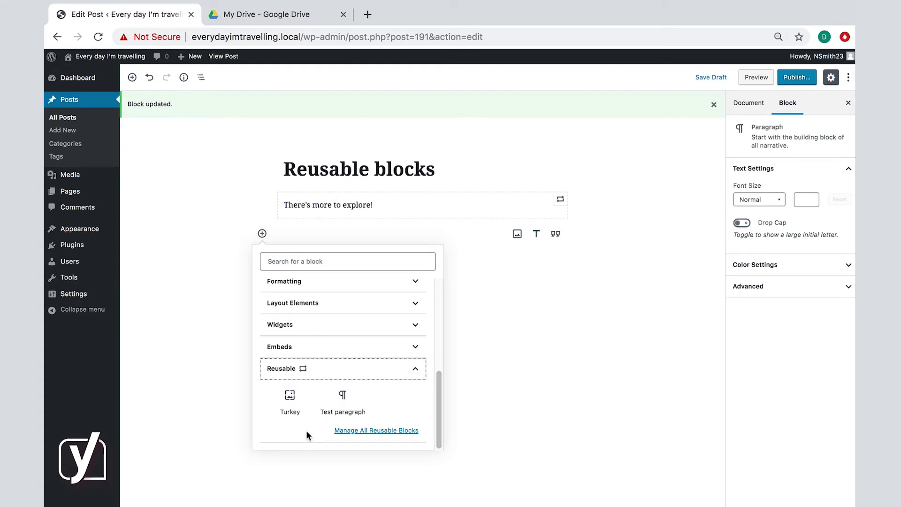
pyautogui.click(342, 399)
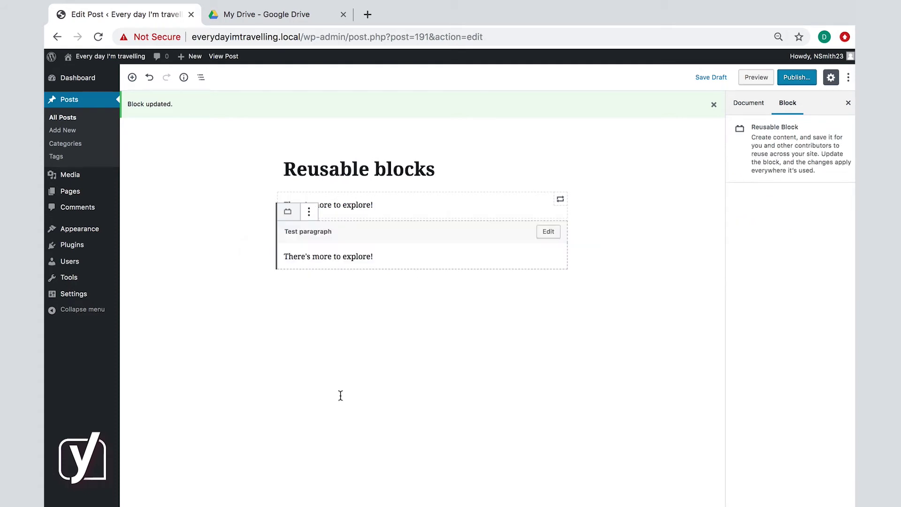
pyautogui.click(264, 332)
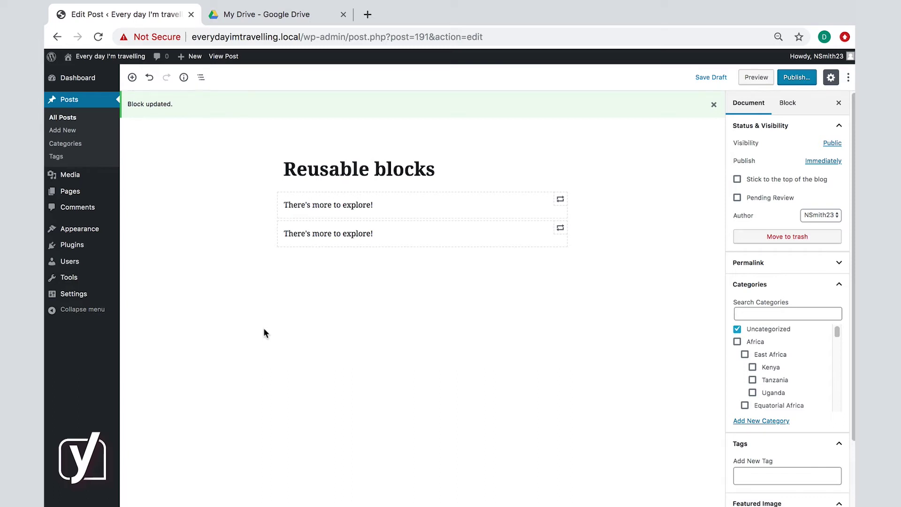
# Step: Add a paragraph reading 'Did you like this post? Follow me on Twitter.'
pyautogui.click(263, 332)
pyautogui.click(261, 261)
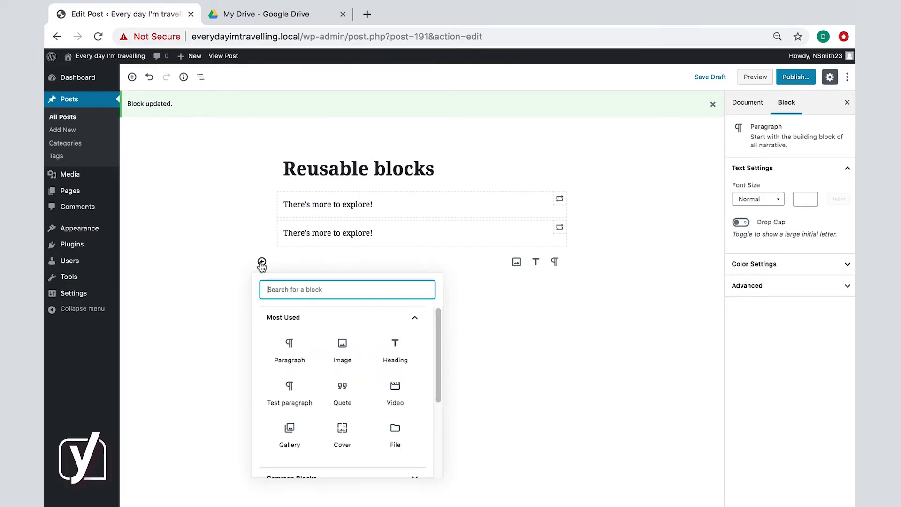
pyautogui.click(280, 336)
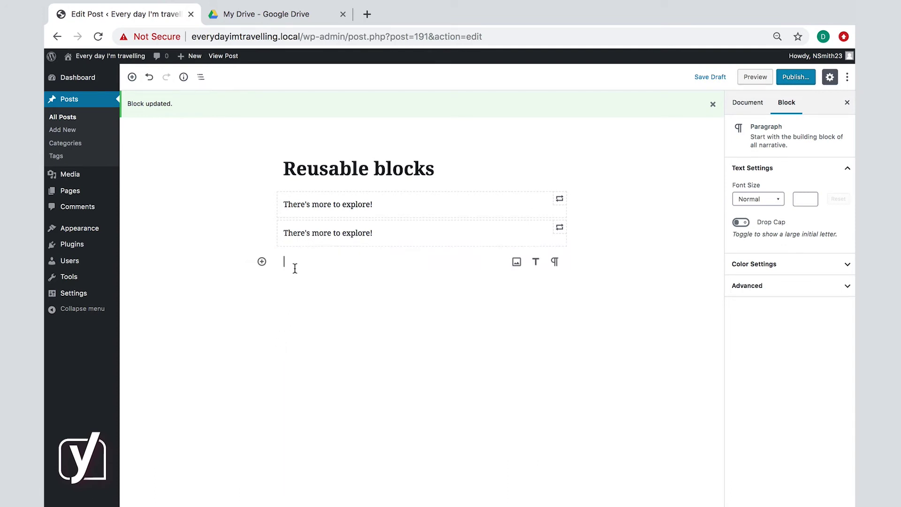
pyautogui.write('Did you l')
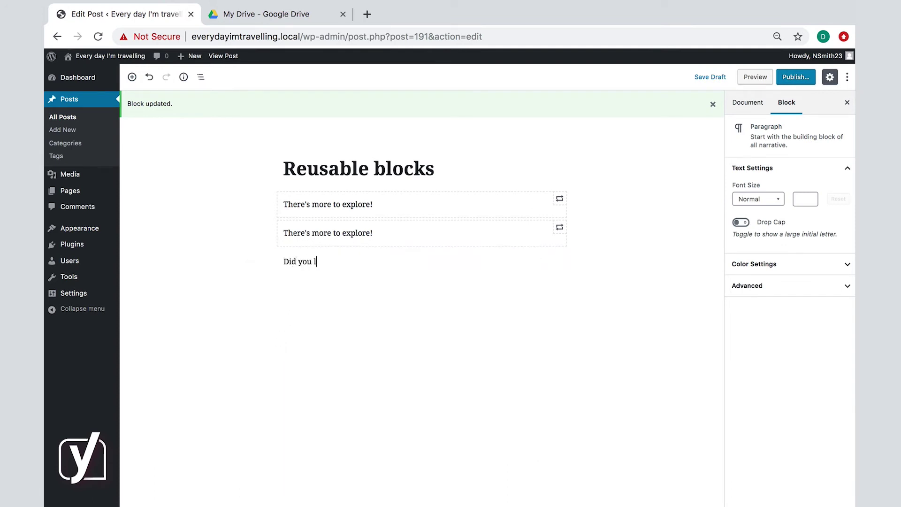
pyautogui.write('ike this post? Follow me on')
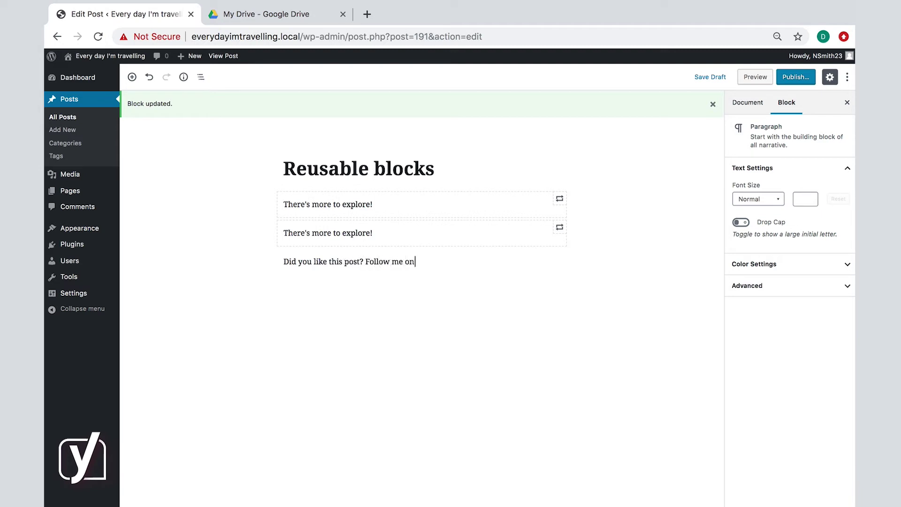
pyautogui.write(' Twitter.')
# Step: Hyperlink the word 'Twitter' with the address 'link'
pyautogui.doubleClick(425, 261)
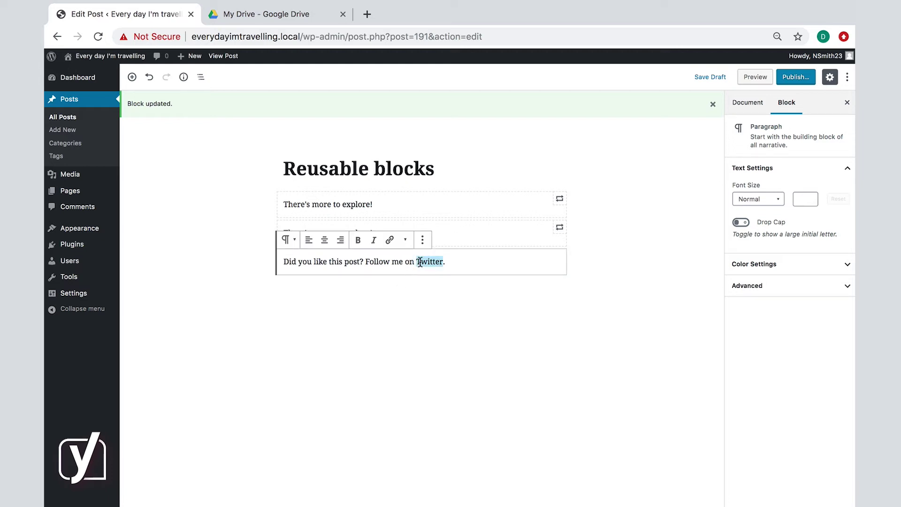
pyautogui.click(389, 240)
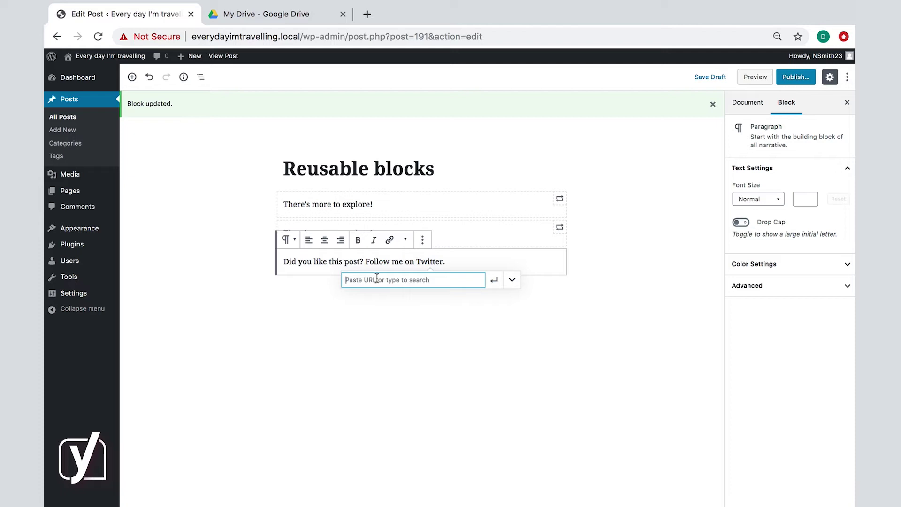
pyautogui.write('link')
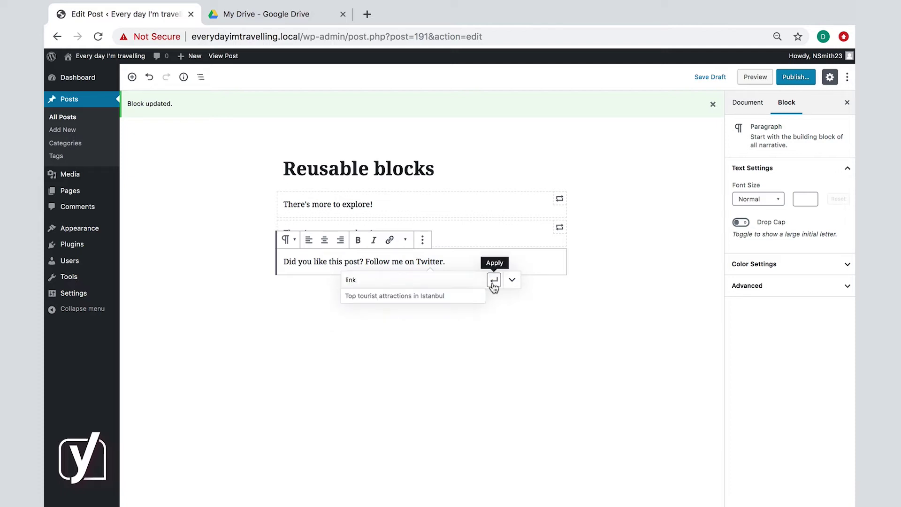
pyautogui.click(493, 282)
pyautogui.press('End')
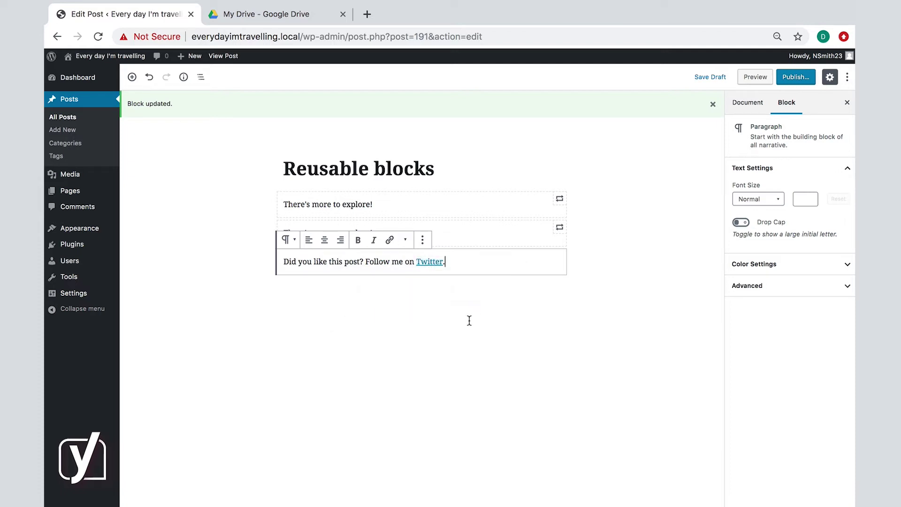
pyautogui.click(735, 266)
# Step: Apply the light blue background colour to the Twitter follow paragraph
pyautogui.click(739, 319)
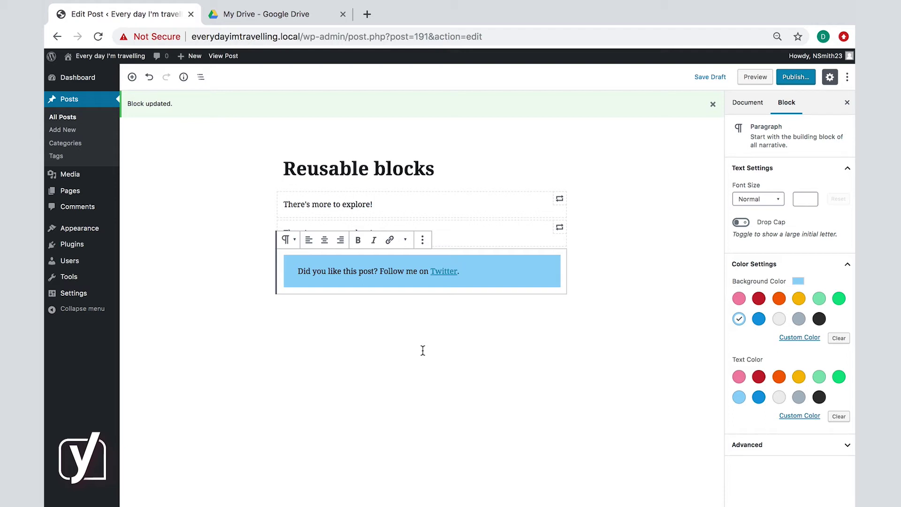
pyautogui.click(392, 305)
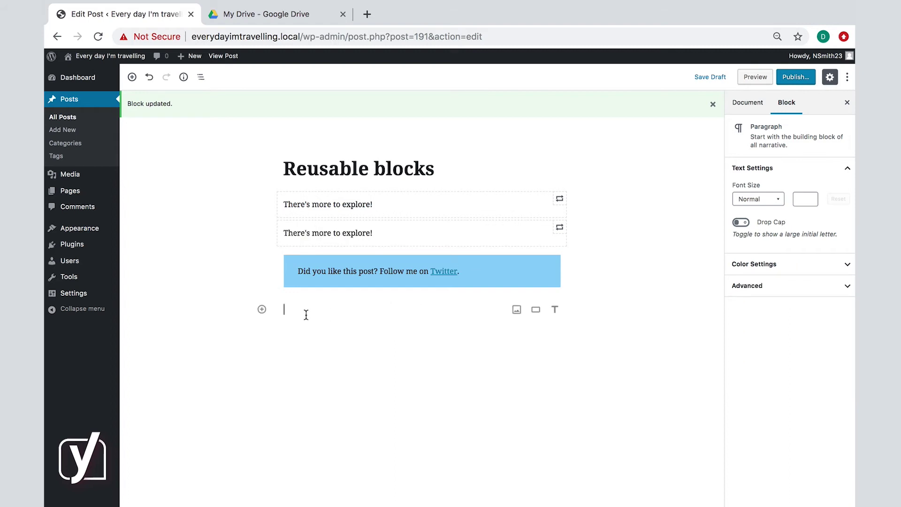
# Step: Insert a button block labelled 'Buy our e-book!'
pyautogui.click(261, 309)
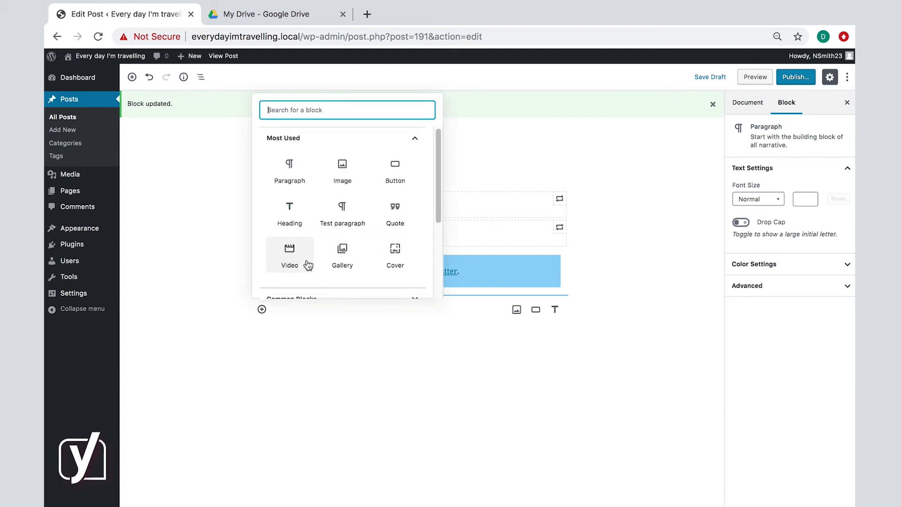
pyautogui.scroll(-5, 310, 262)
pyautogui.click(307, 213)
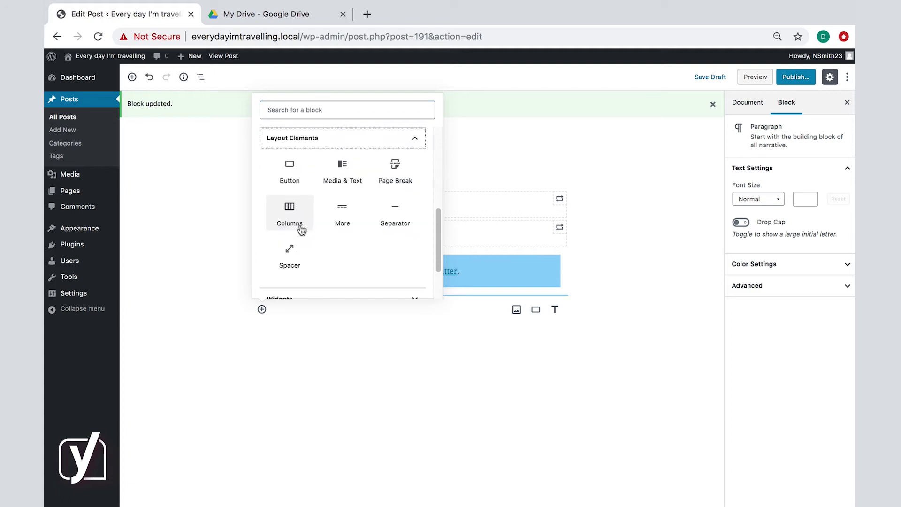
pyautogui.click(296, 180)
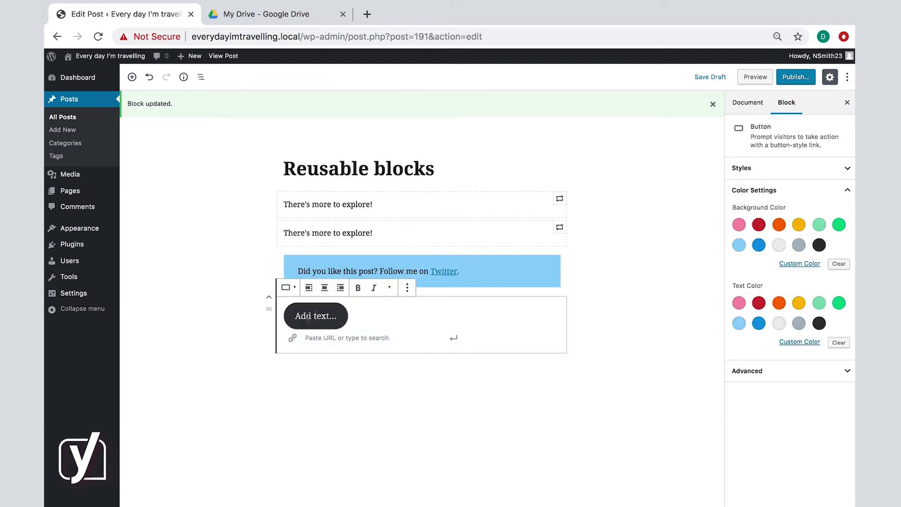
pyautogui.write('Buy')
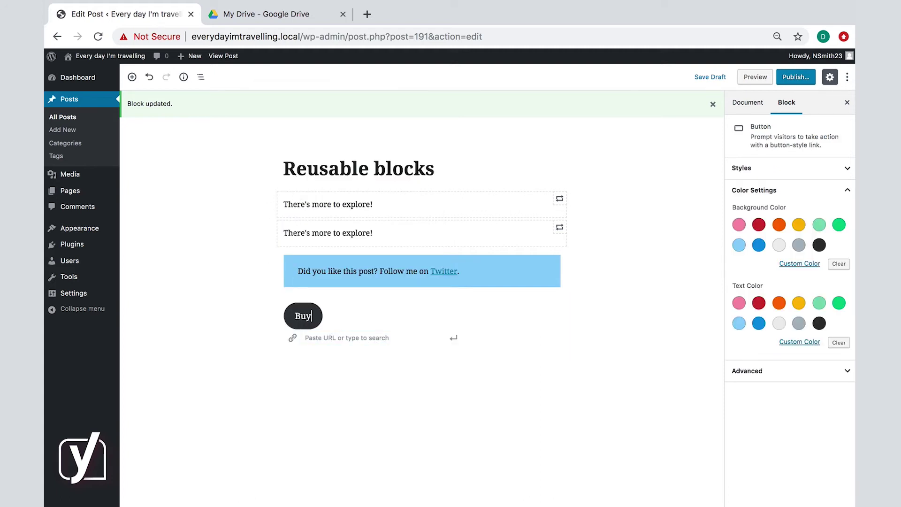
pyautogui.write(' our e-book!')
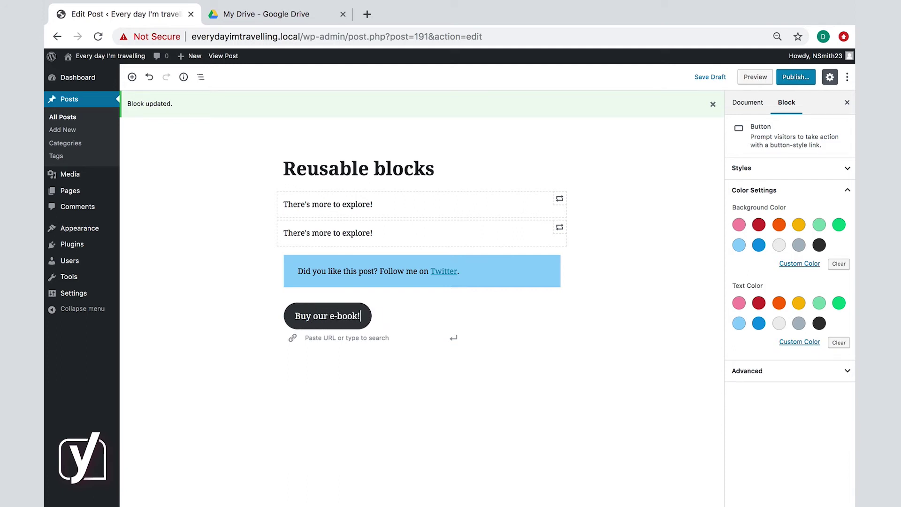
pyautogui.click(839, 225)
pyautogui.click(819, 323)
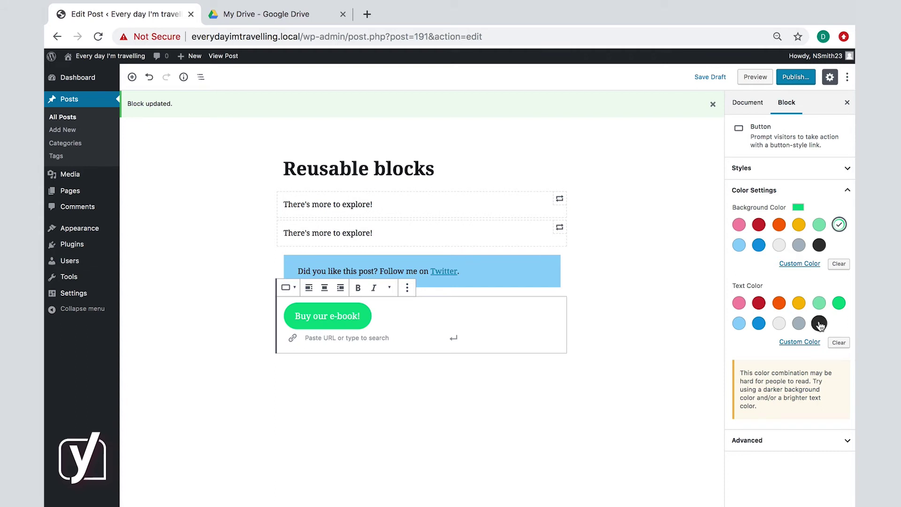
pyautogui.click(355, 337)
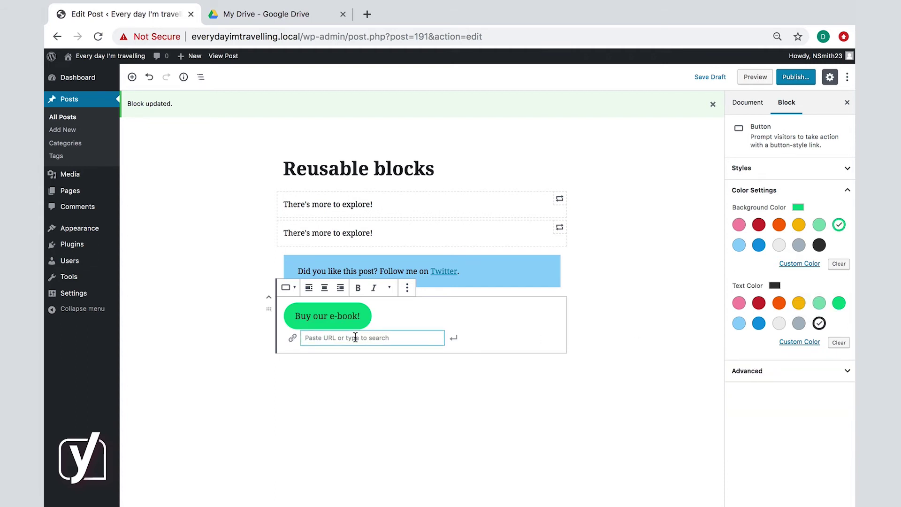
pyautogui.write('www.example-link.com')
pyautogui.click(453, 337)
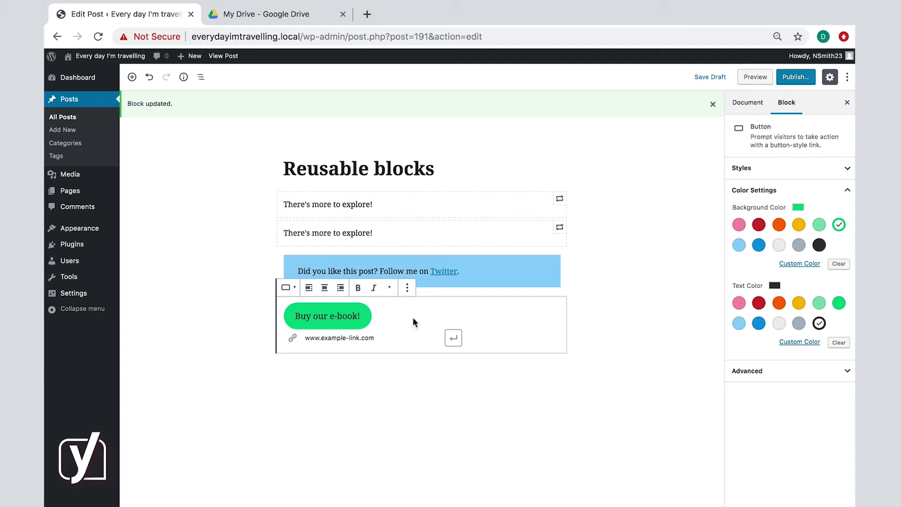
pyautogui.click(408, 288)
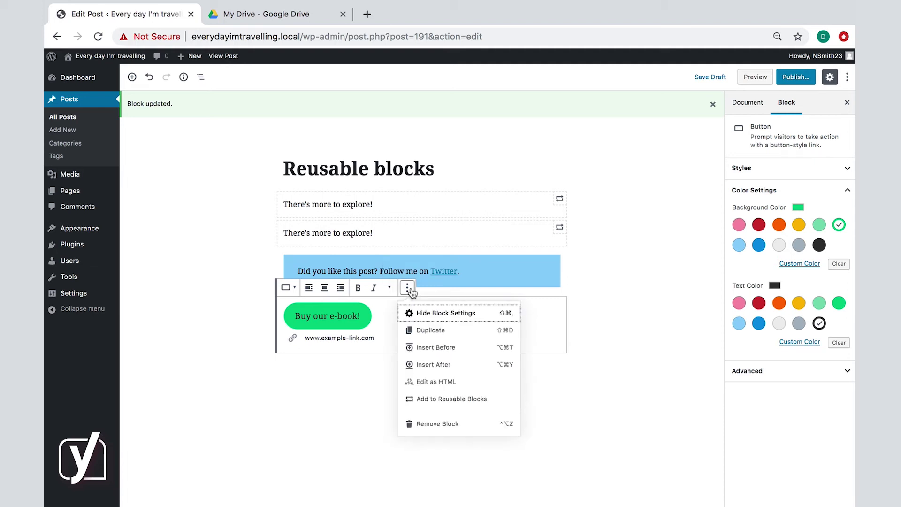
# Step: Save the 'Buy our e-book!' button as a reusable block named 'Example button'
pyautogui.click(415, 399)
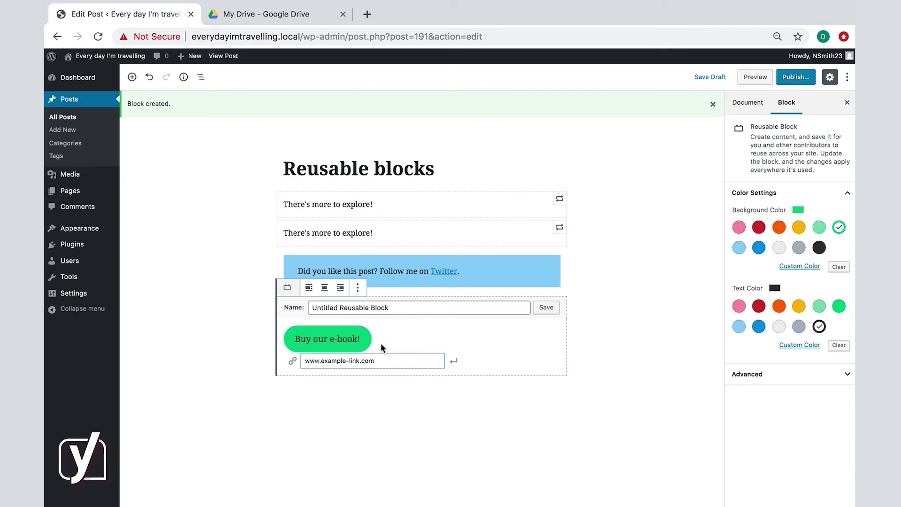
pyautogui.moveTo(391, 309); pyautogui.dragTo(288, 310)
pyautogui.write('Exampl')
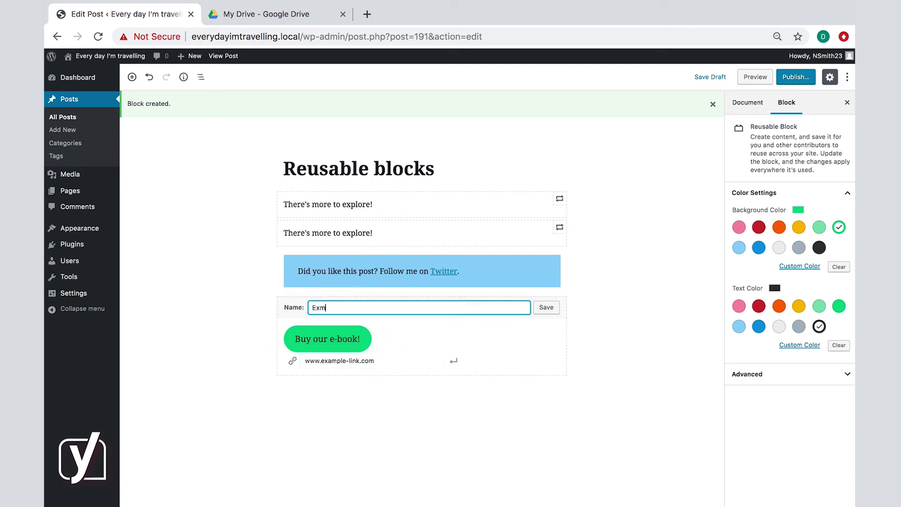
pyautogui.write('e button')
pyautogui.click(546, 308)
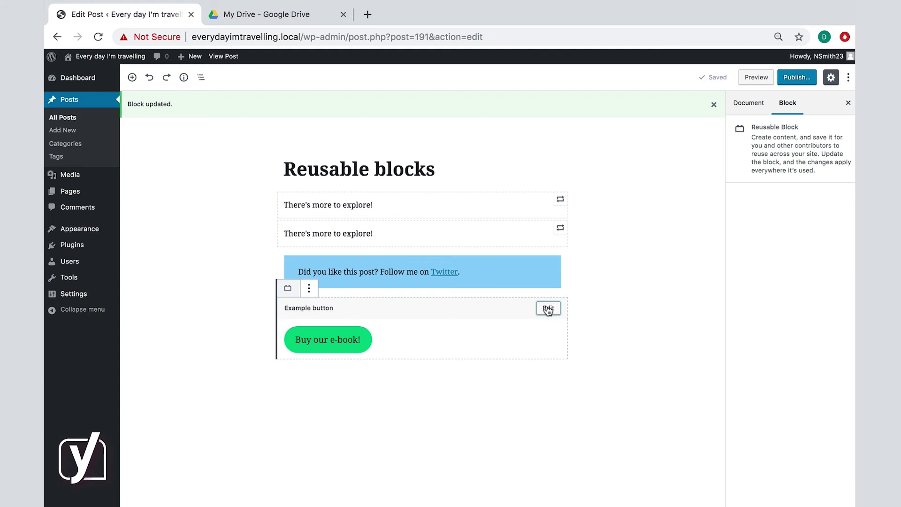
# Step: Edit the 'Example button' reusable block, switch its background to yellow, and save
pyautogui.click(548, 310)
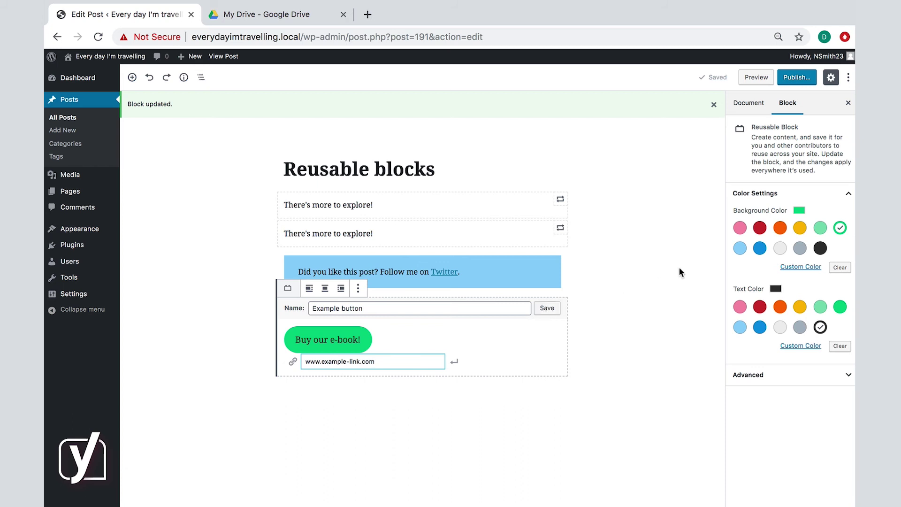
pyautogui.click(799, 228)
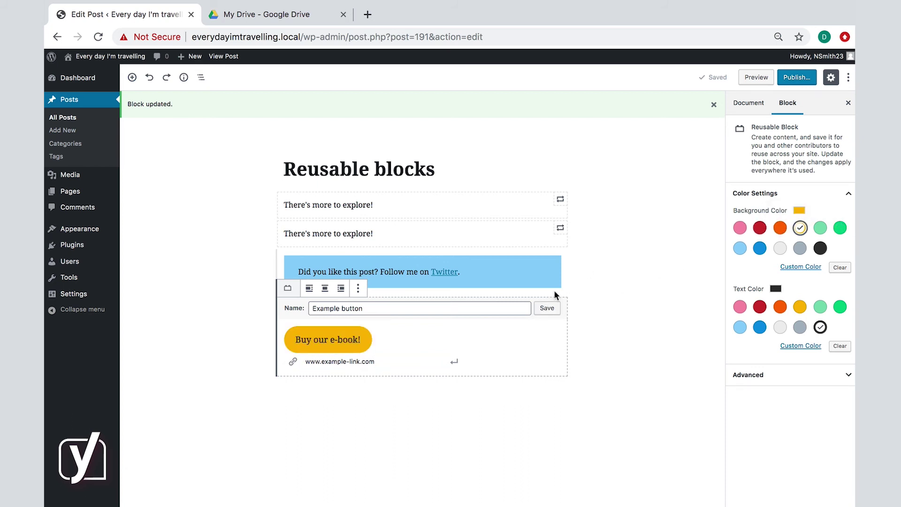
pyautogui.click(546, 310)
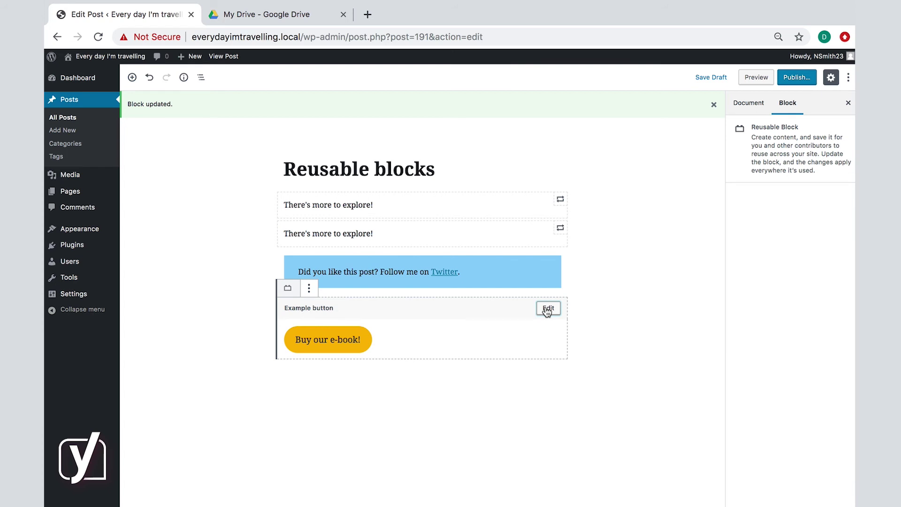
# Step: Insert another 'Example button' reusable block below the first one
pyautogui.click(422, 369)
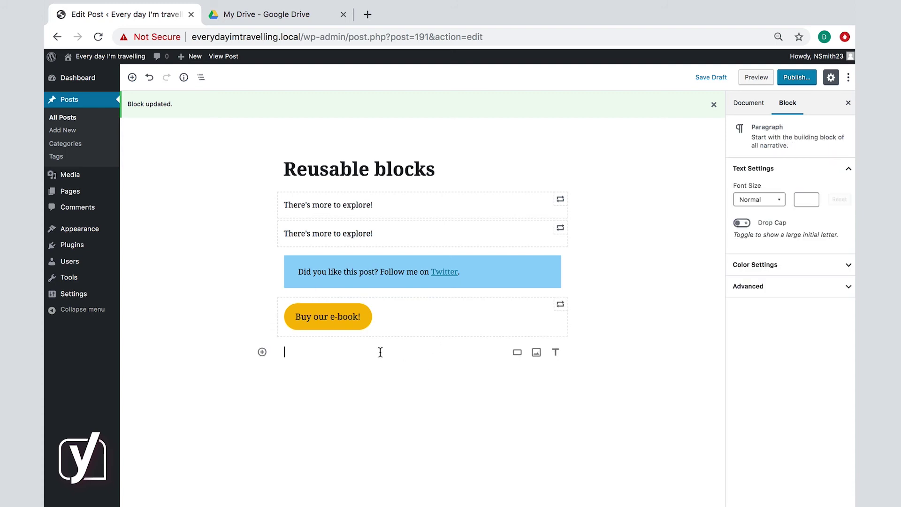
pyautogui.click(262, 353)
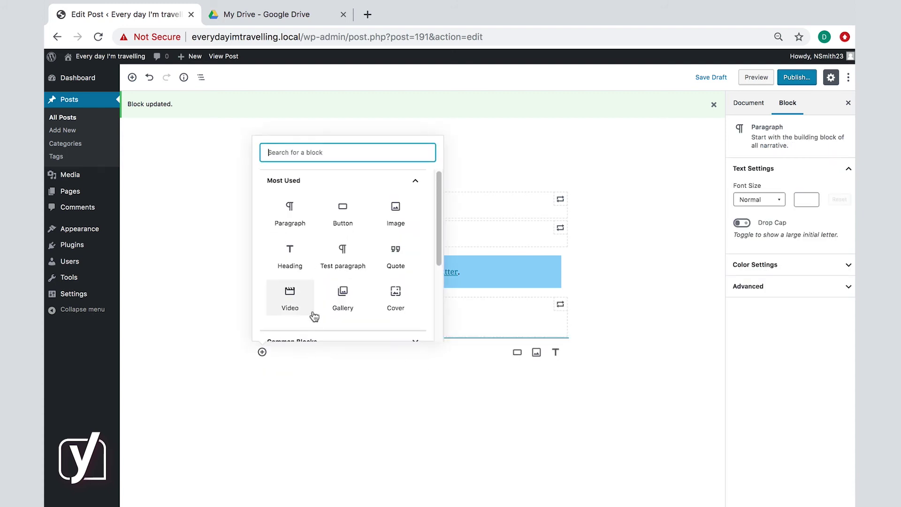
pyautogui.scroll(-5, 312, 316)
pyautogui.click(280, 315)
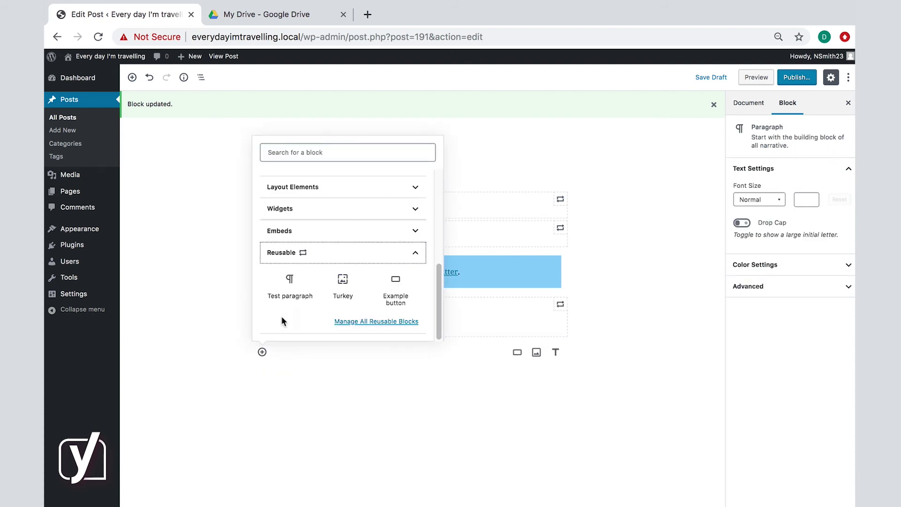
pyautogui.click(401, 293)
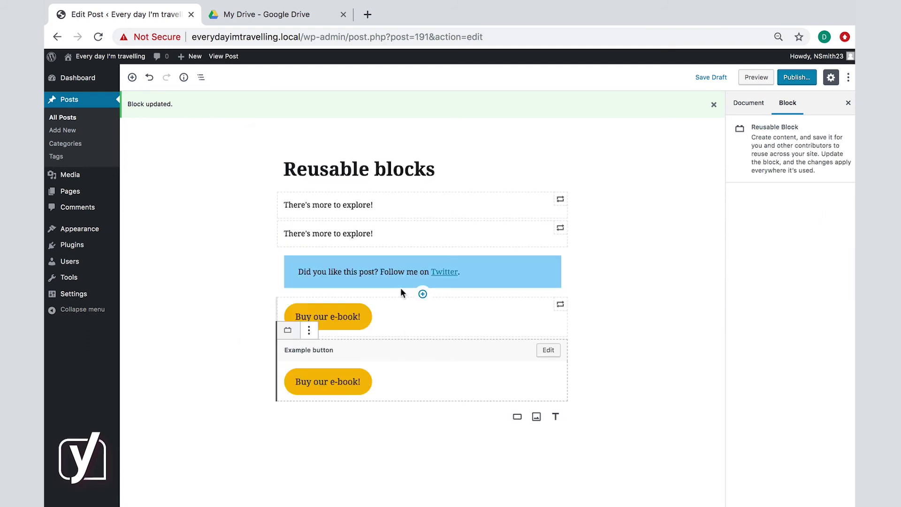
# Step: Convert the copy to a regular block and give it a green background
pyautogui.click(309, 331)
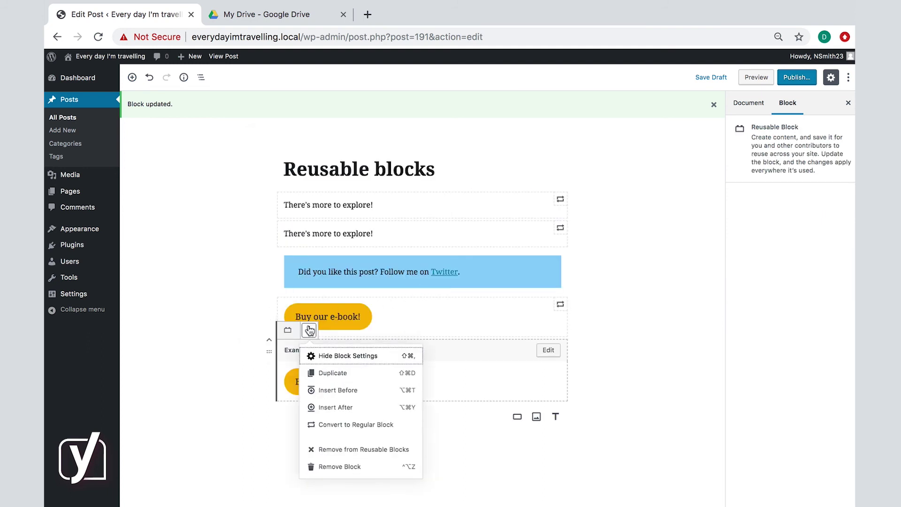
pyautogui.click(313, 424)
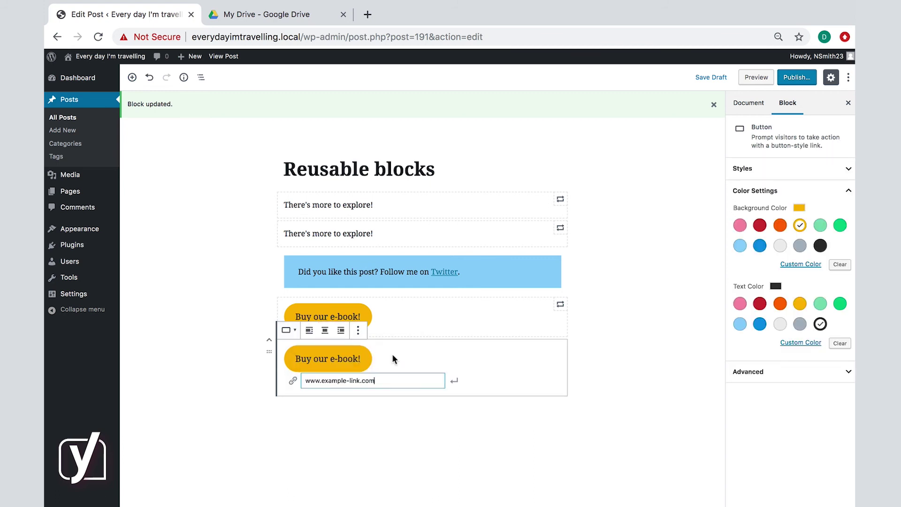
pyautogui.click(363, 358)
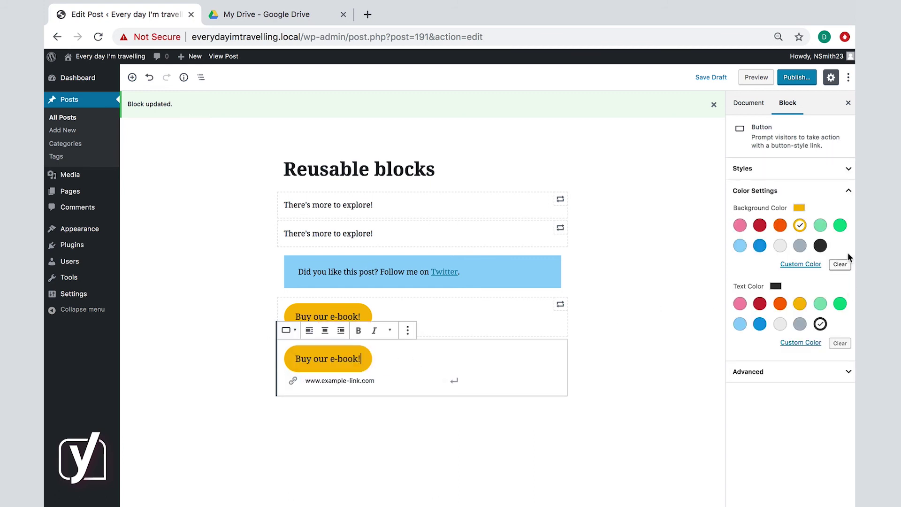
pyautogui.click(839, 226)
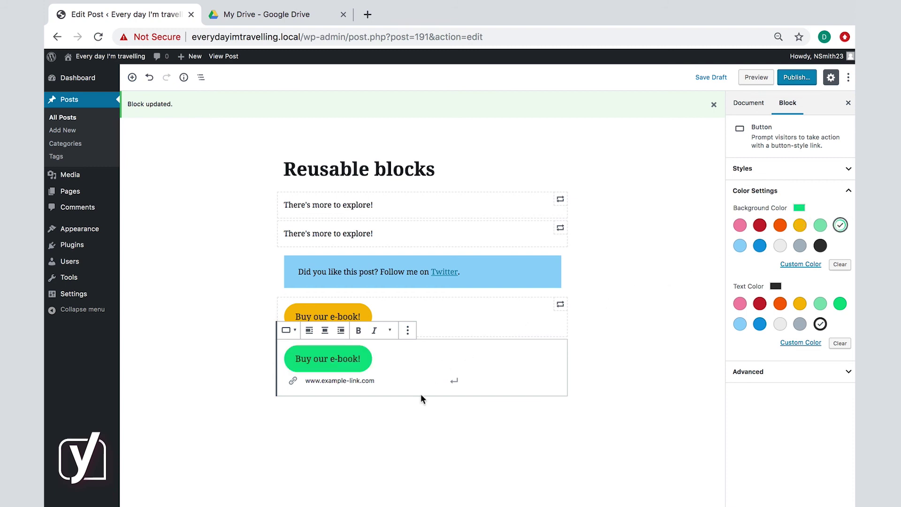
pyautogui.click(412, 408)
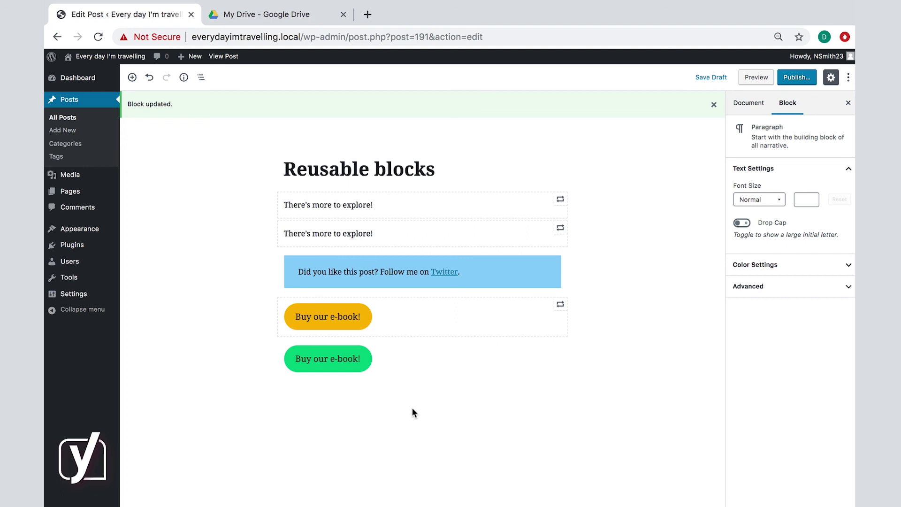
pyautogui.hotkey('ctrl', 'z')
# Step: Open 'Manage All Reusable Blocks' from the Reusable category and check the Bulk Actions list
pyautogui.click(262, 365)
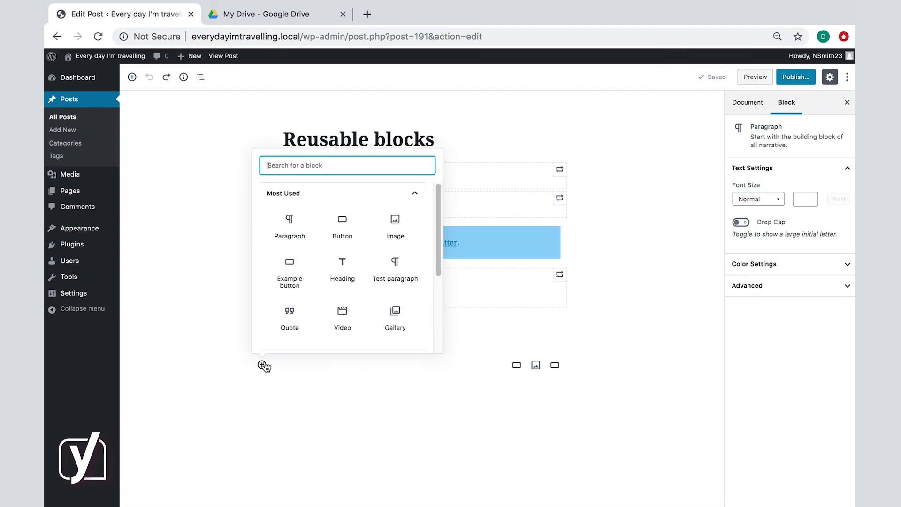
pyautogui.scroll(-5, 305, 328)
pyautogui.click(306, 336)
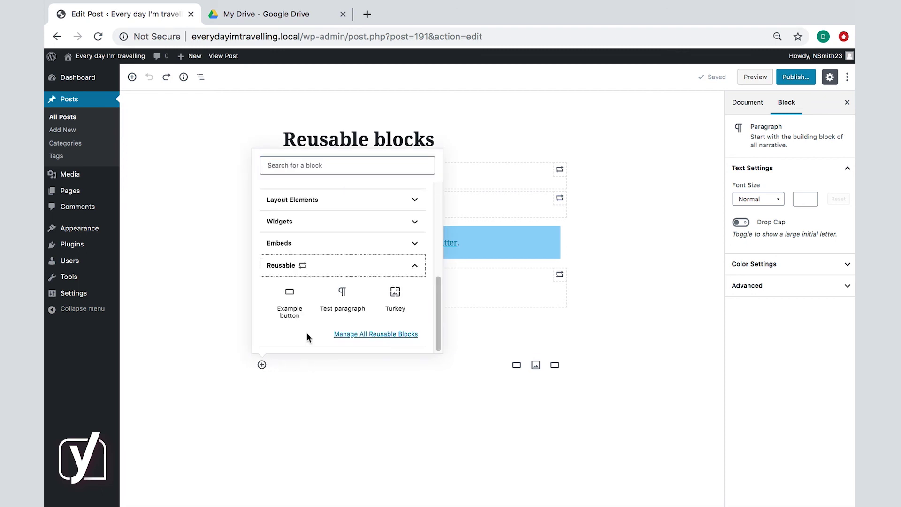
pyautogui.click(366, 337)
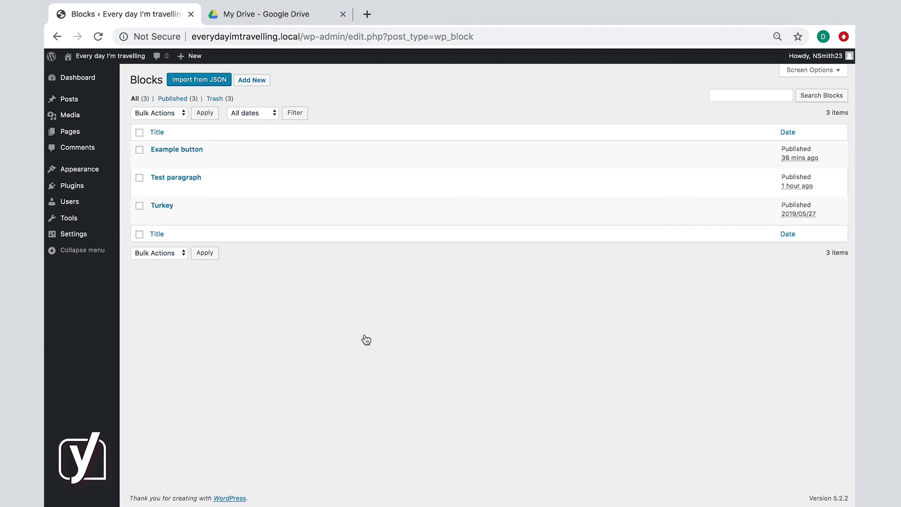
pyautogui.click(180, 113)
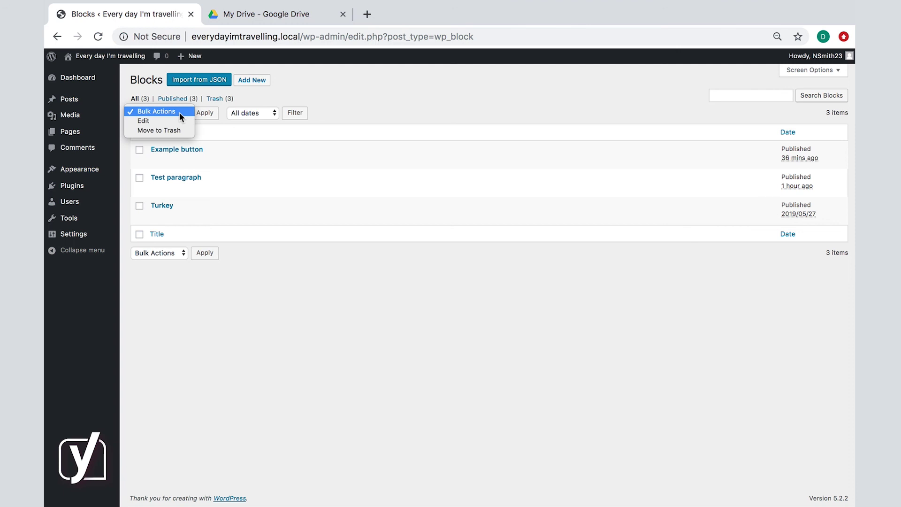
pyautogui.click(179, 112)
pyautogui.moveTo(213, 148)
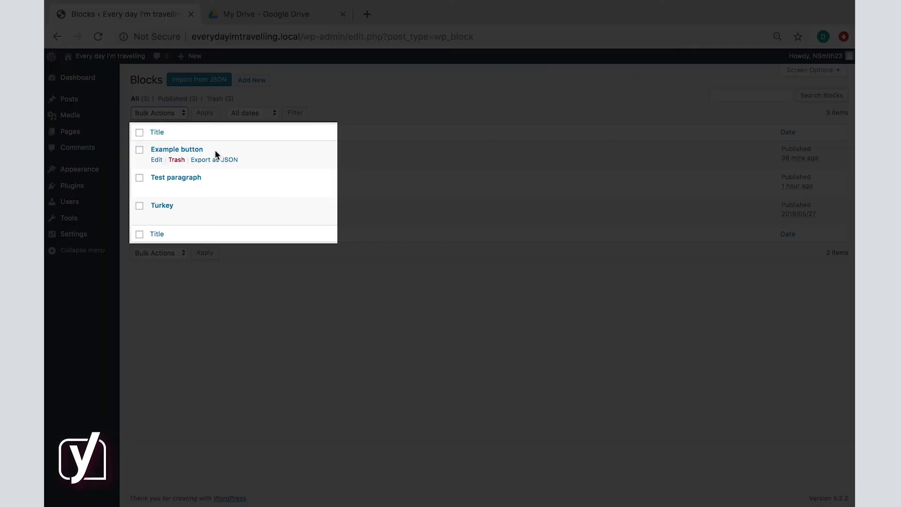